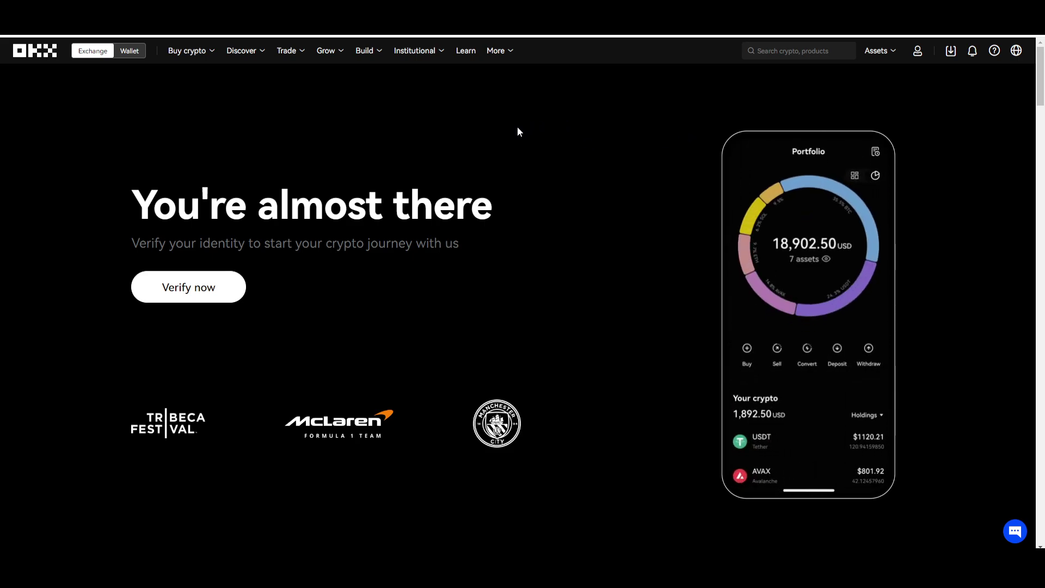
Step: Go from the identity-verification welcome page to Assets > Overview
click(878, 51)
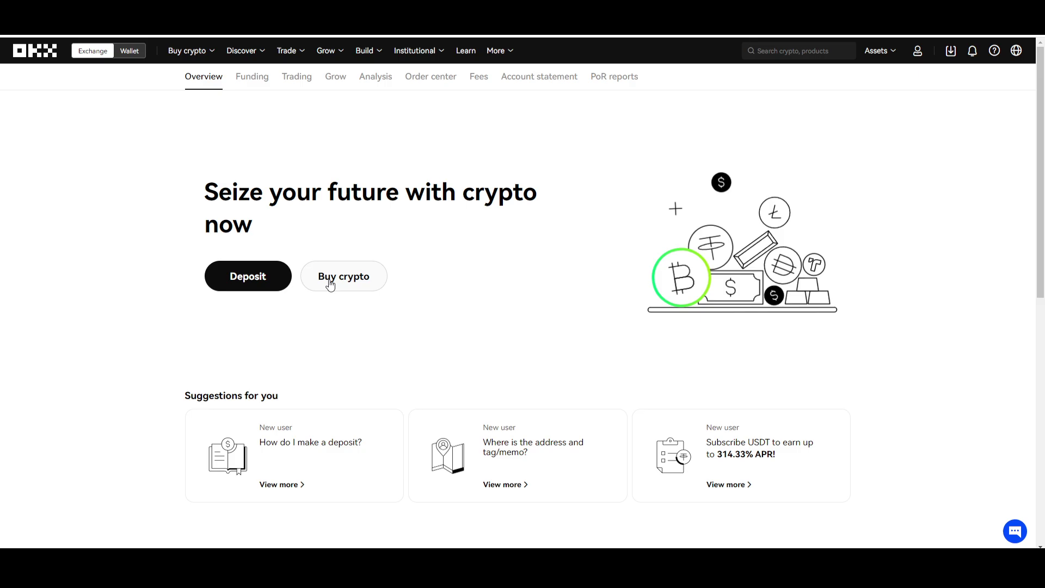
Step: Open the Express buy form using Buy crypto on the assets overview
click(330, 283)
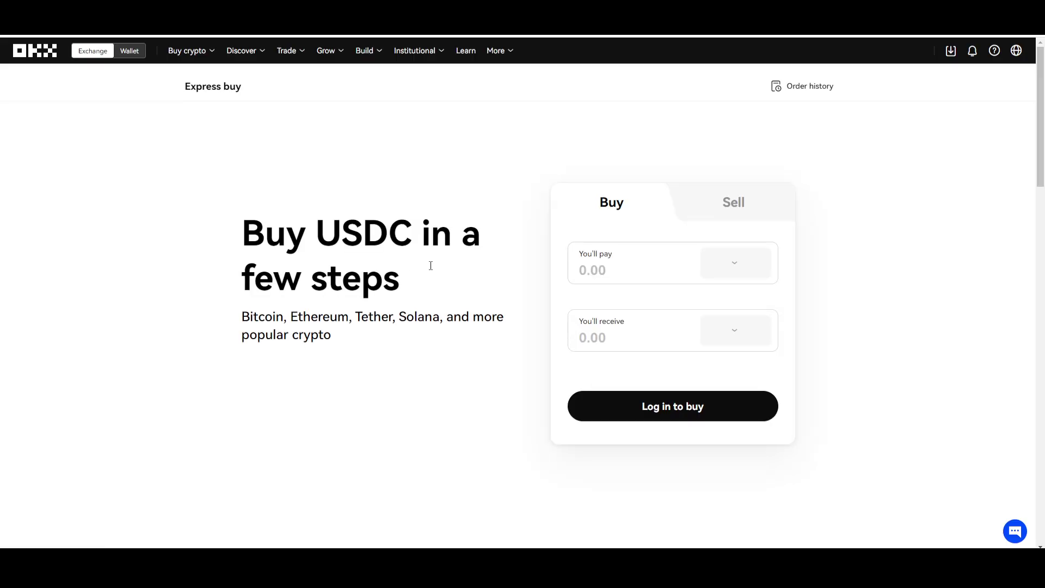